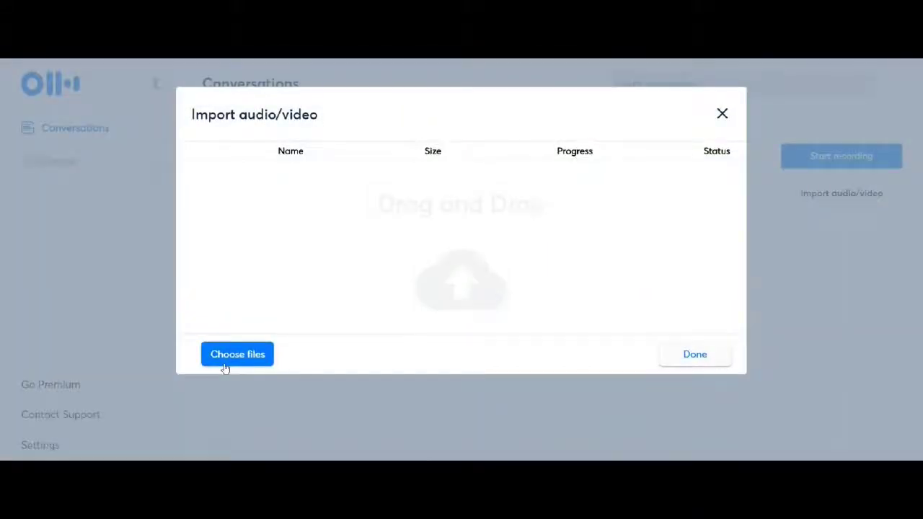
- Import Intro.wma from Documents into Otter.ai and open its conversation transcript
{"action": "left_click", "coordinate": [237, 354]}
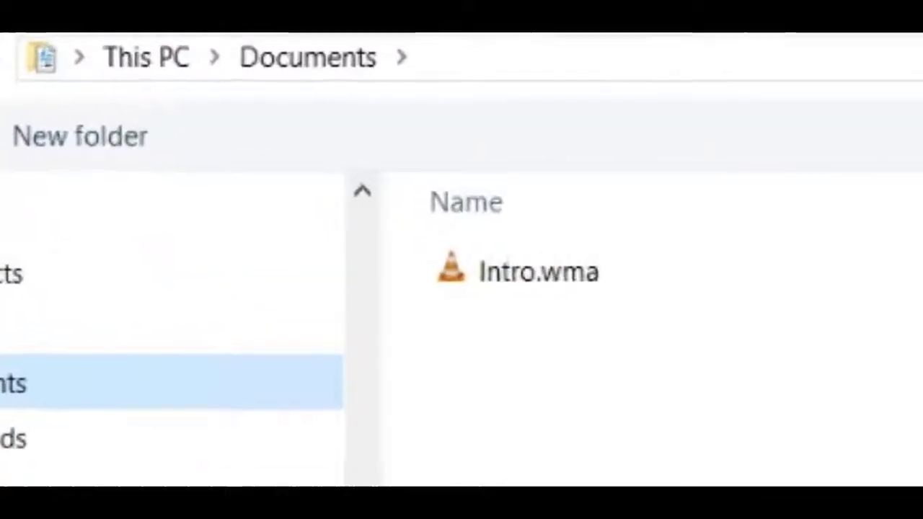
{"action": "double_click", "coordinate": [462, 236]}
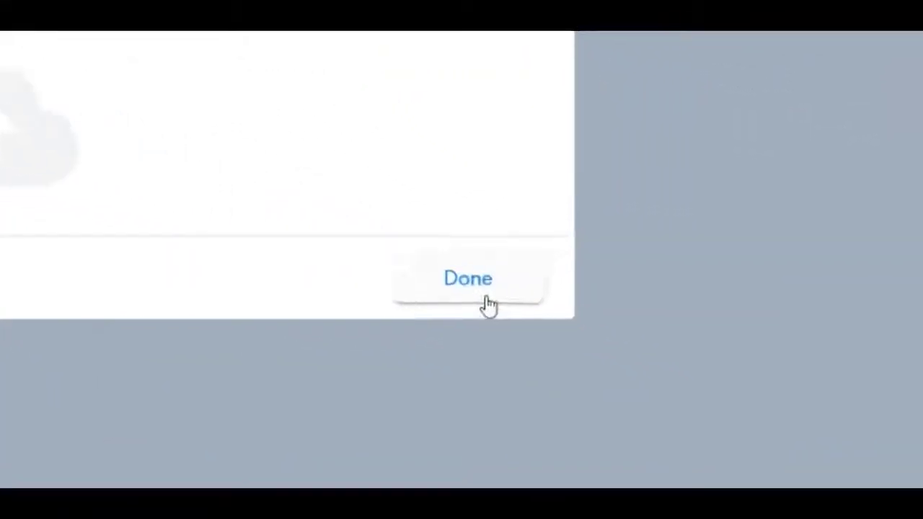
{"action": "left_click", "coordinate": [487, 303]}
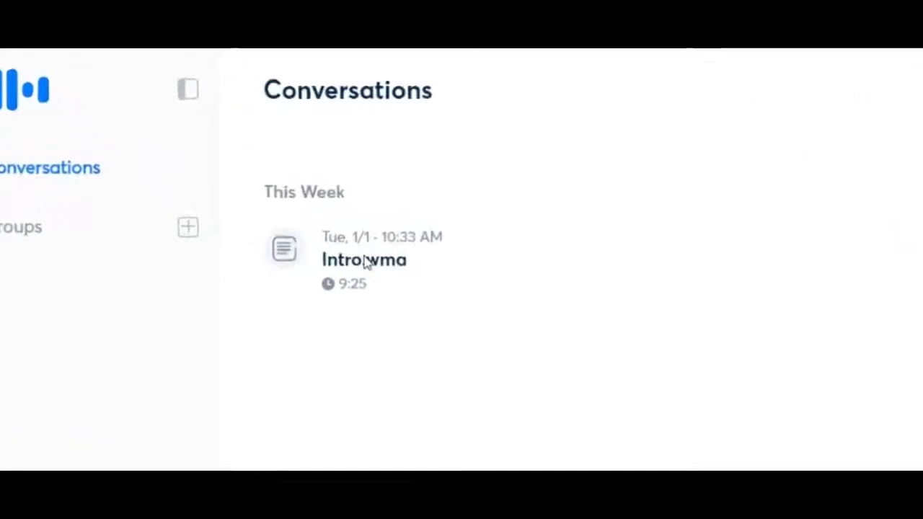
{"action": "left_click", "coordinate": [337, 241]}
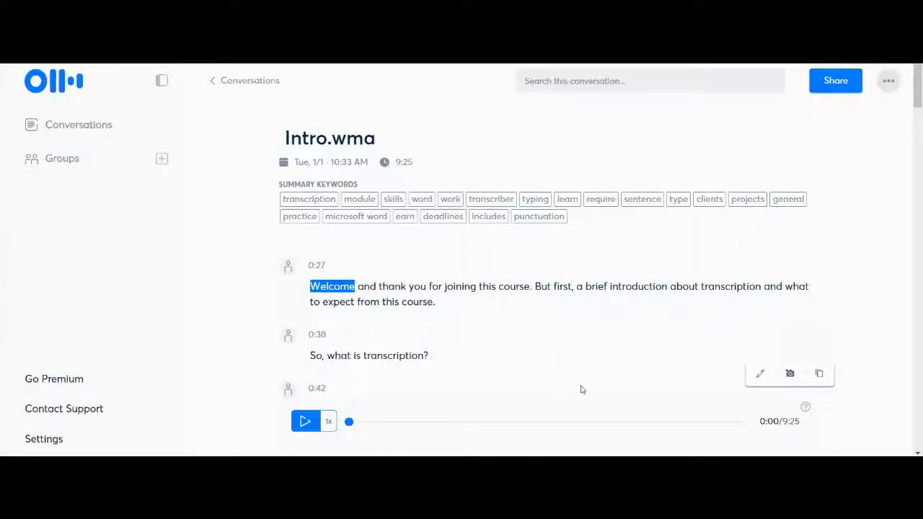
- Play the Intro.wma audio so transcript words highlight in sync
{"action": "left_click", "coordinate": [305, 424]}
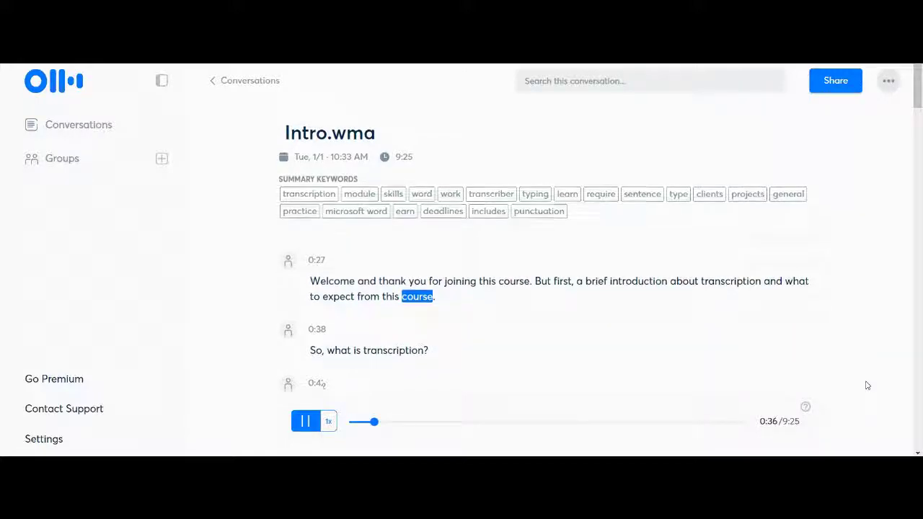
{"action": "scroll", "coordinate": [867, 386], "scroll_direction": "down", "scroll_amount": 1}
- Scroll down through the Intro.wma transcript while the audio plays
{"action": "scroll", "coordinate": [867, 386], "scroll_direction": "down", "scroll_amount": 1}
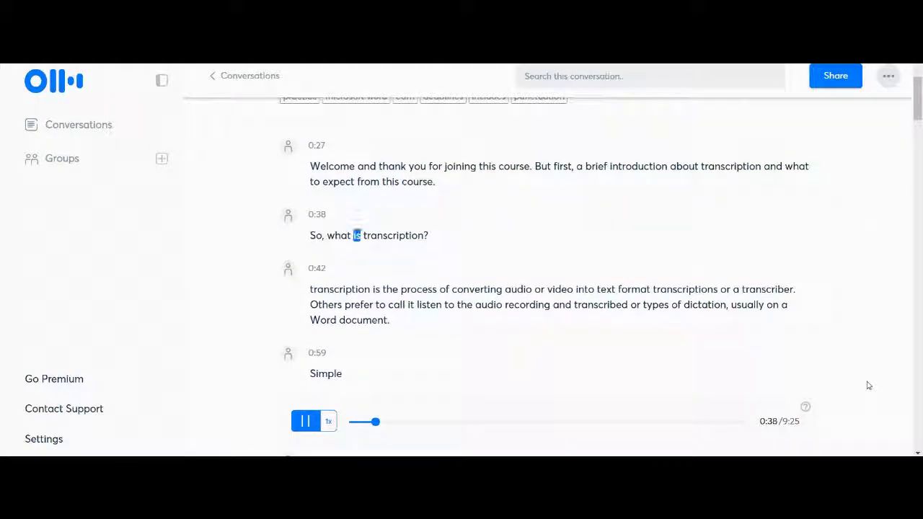
{"action": "scroll", "coordinate": [868, 386], "scroll_direction": "down", "scroll_amount": 1}
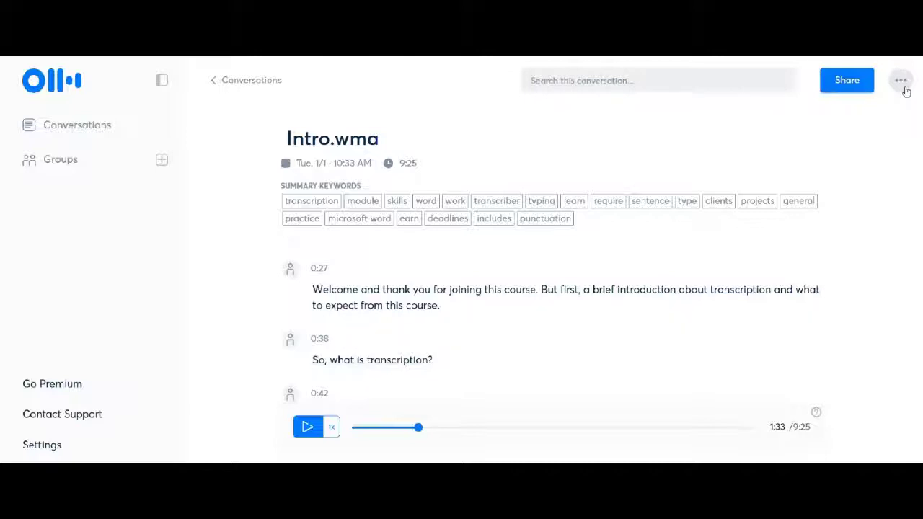
- Export the transcript as text with speaker timestamps and same-speaker merging turned off
{"action": "left_click", "coordinate": [903, 85]}
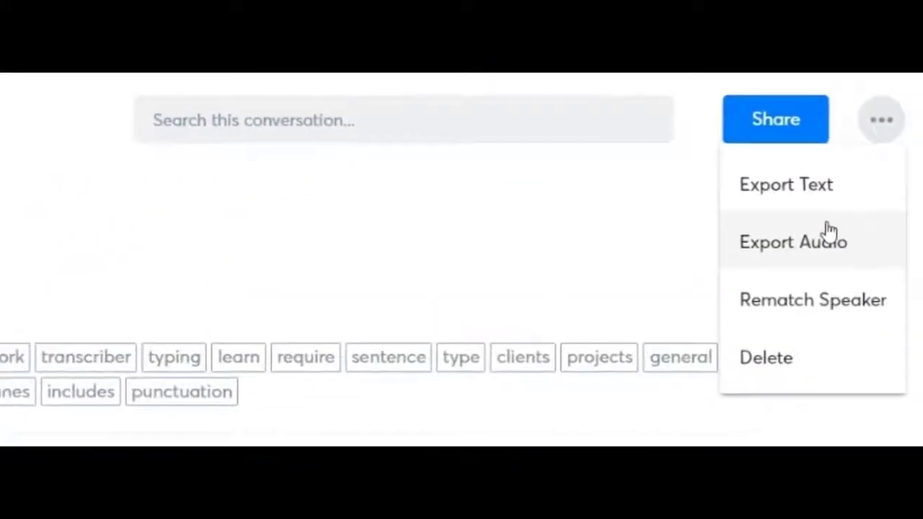
{"action": "left_click", "coordinate": [829, 177]}
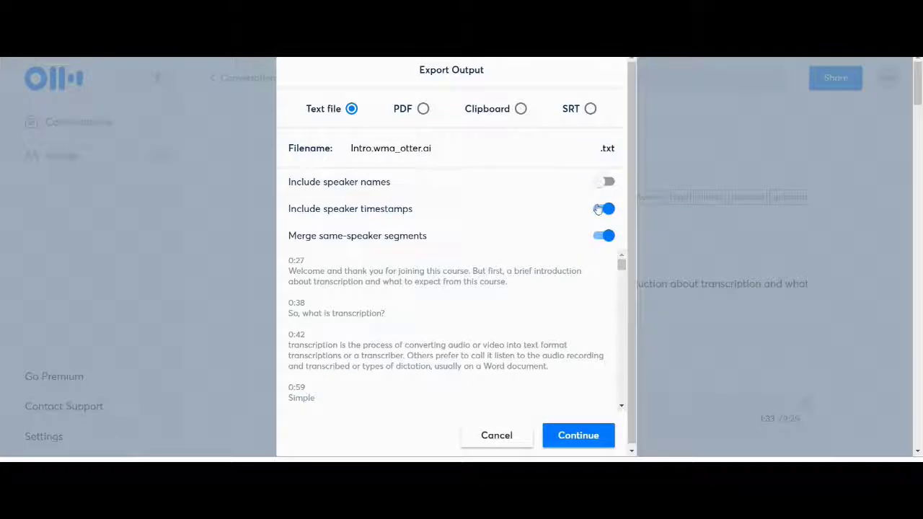
{"action": "left_click", "coordinate": [602, 209]}
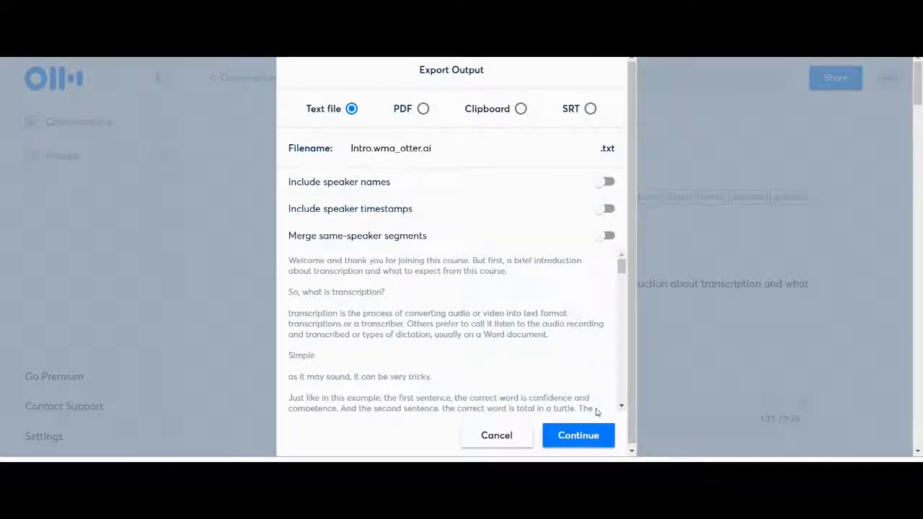
{"action": "left_click", "coordinate": [582, 437]}
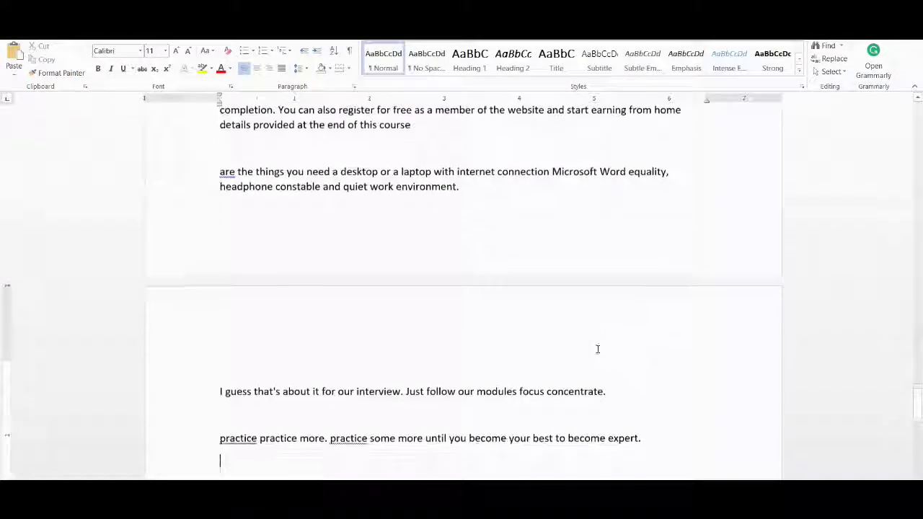
- Scroll up to the transcript's opening welcome line at the top of the Word document
{"action": "scroll", "coordinate": [596, 346], "scroll_direction": "up", "scroll_amount": 5}
{"action": "scroll", "coordinate": [594, 343], "scroll_direction": "up", "scroll_amount": 3}
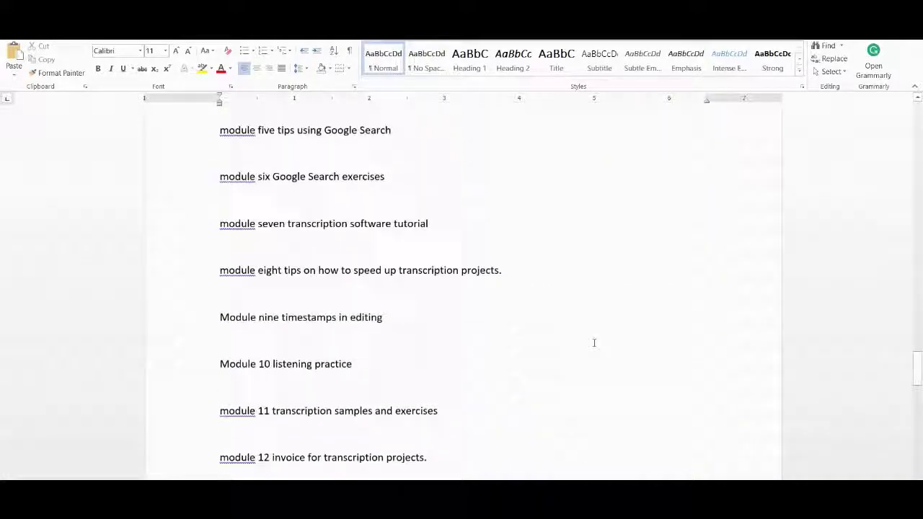
{"action": "scroll", "coordinate": [594, 342], "scroll_direction": "up", "scroll_amount": 5}
{"action": "scroll", "coordinate": [592, 341], "scroll_direction": "up", "scroll_amount": 3}
{"action": "scroll", "coordinate": [593, 341], "scroll_direction": "up", "scroll_amount": 5}
{"action": "scroll", "coordinate": [591, 342], "scroll_direction": "up", "scroll_amount": 4}
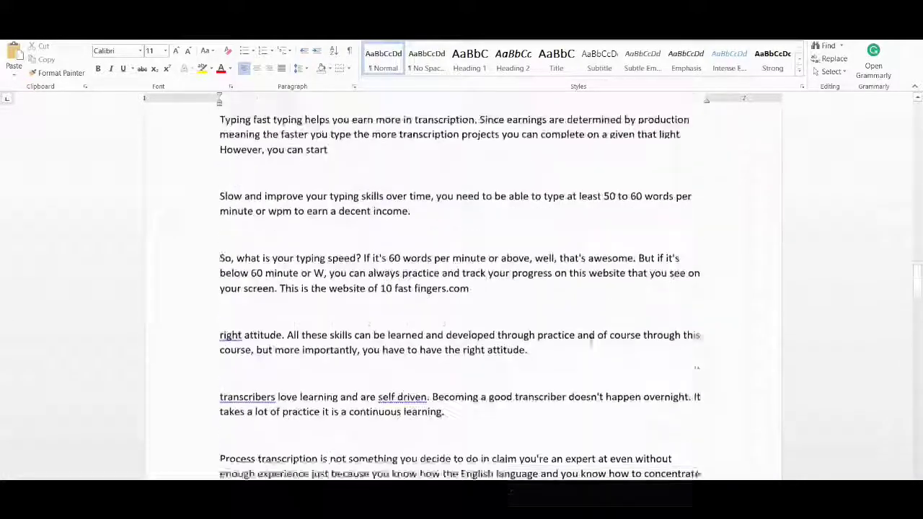
{"action": "scroll", "coordinate": [591, 344], "scroll_direction": "up", "scroll_amount": 4}
{"action": "scroll", "coordinate": [591, 343], "scroll_direction": "up", "scroll_amount": 5}
{"action": "scroll", "coordinate": [591, 341], "scroll_direction": "up", "scroll_amount": 5}
{"action": "scroll", "coordinate": [591, 340], "scroll_direction": "up", "scroll_amount": 5}
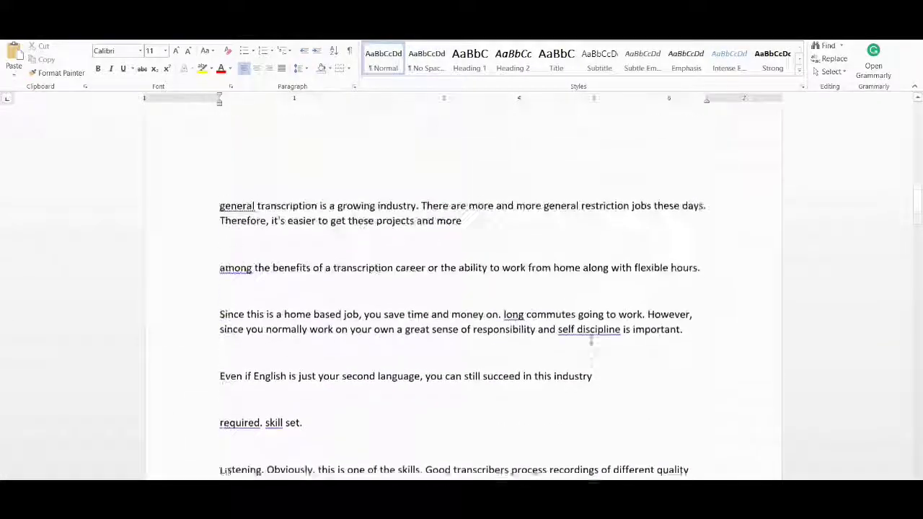
{"action": "scroll", "coordinate": [592, 341], "scroll_direction": "up", "scroll_amount": 4}
{"action": "scroll", "coordinate": [591, 341], "scroll_direction": "up", "scroll_amount": 5}
{"action": "scroll", "coordinate": [591, 342], "scroll_direction": "up", "scroll_amount": 5}
{"action": "scroll", "coordinate": [591, 342], "scroll_direction": "up", "scroll_amount": 2}
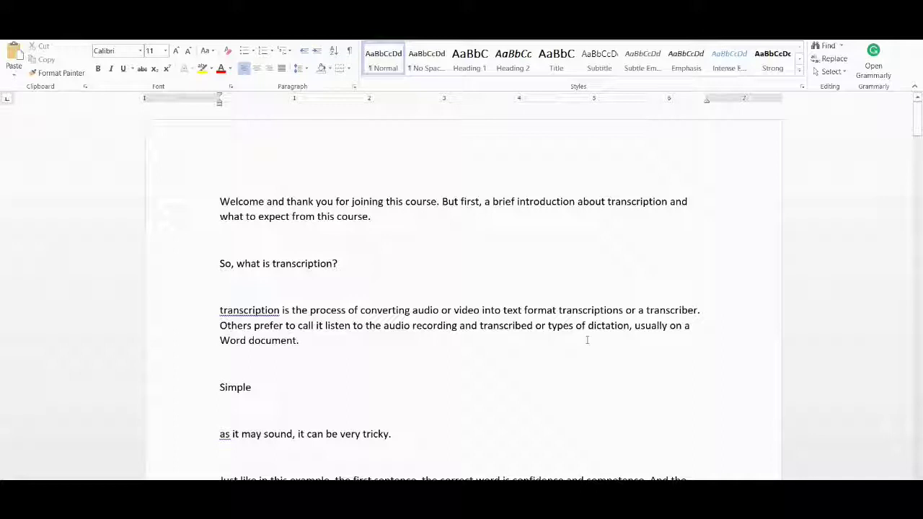
- Replace all 96 paragraph marks (^p) with nothing via Find and Replace
{"action": "key", "text": "ctrl+h"}
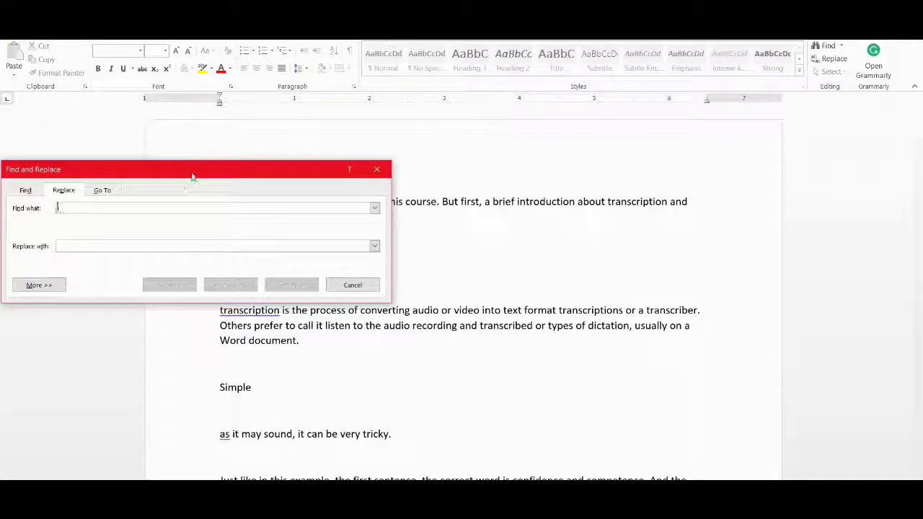
{"action": "left_click_drag", "start_coordinate": [192, 175], "coordinate": [462, 253]}
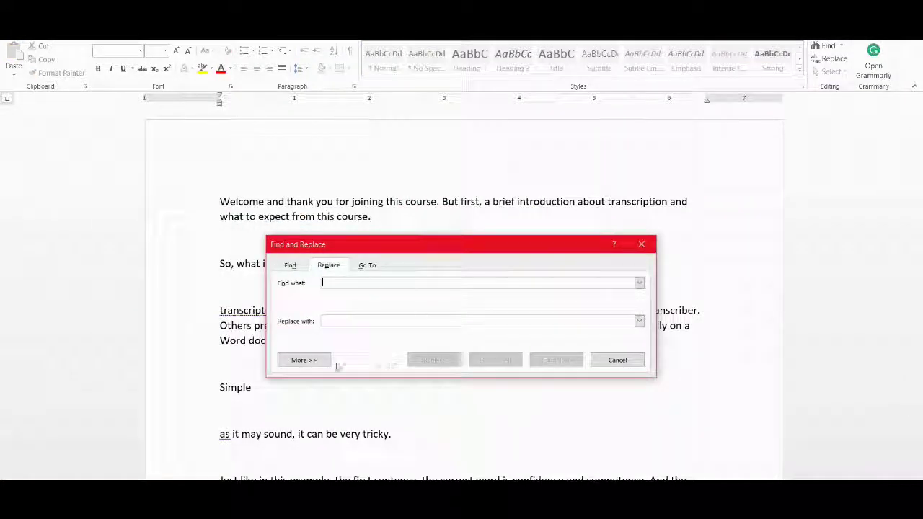
{"action": "left_click", "coordinate": [323, 365]}
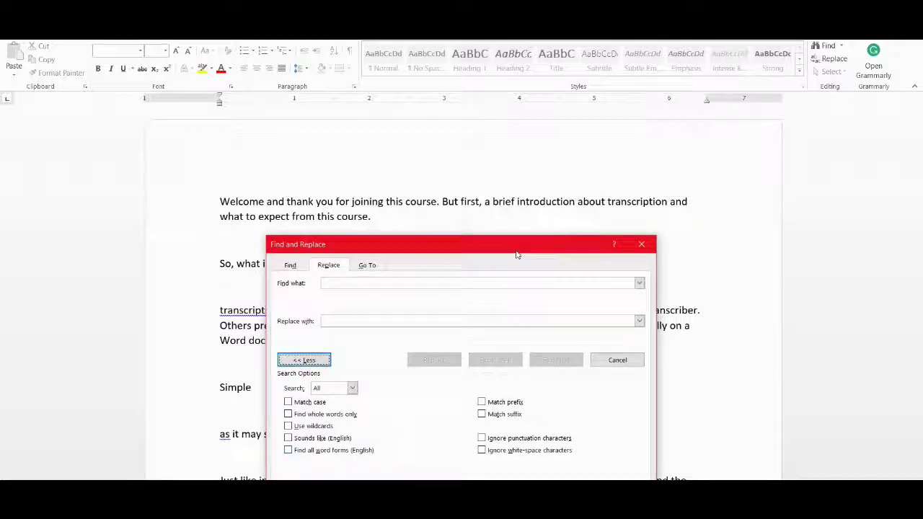
{"action": "left_click_drag", "start_coordinate": [515, 254], "coordinate": [537, 194]}
{"action": "left_click", "coordinate": [392, 448]}
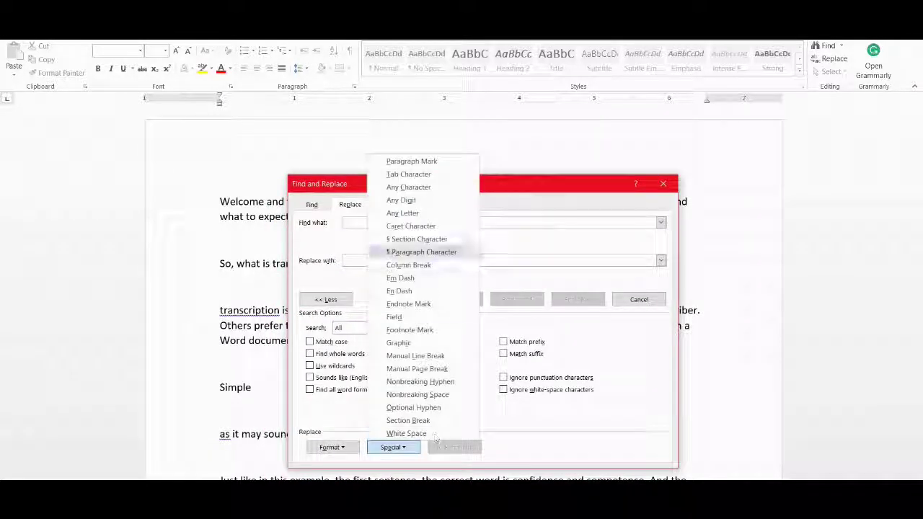
{"action": "left_click", "coordinate": [435, 164]}
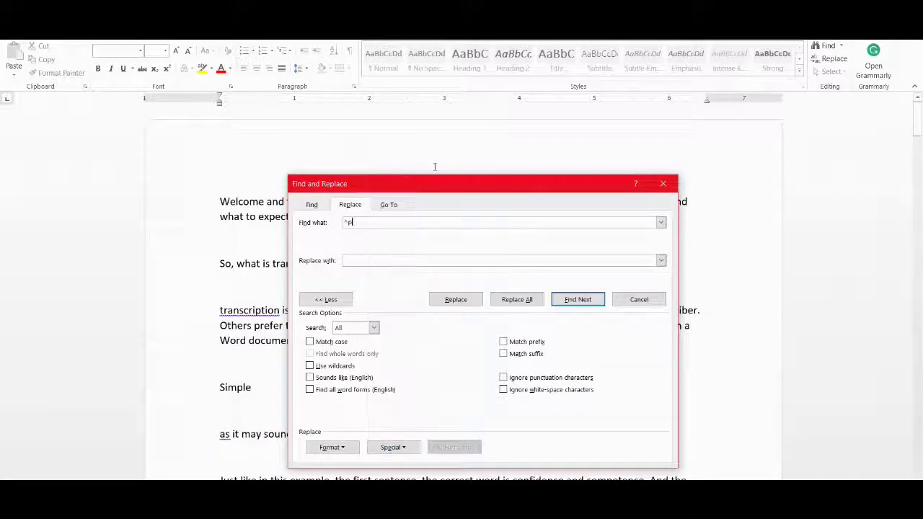
{"action": "left_click", "coordinate": [373, 260]}
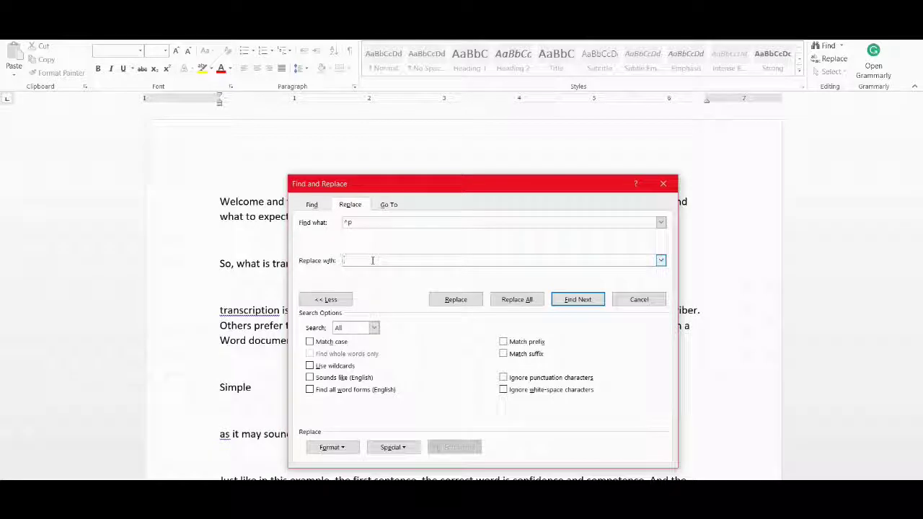
{"action": "left_click", "coordinate": [517, 300]}
{"action": "left_click", "coordinate": [465, 296]}
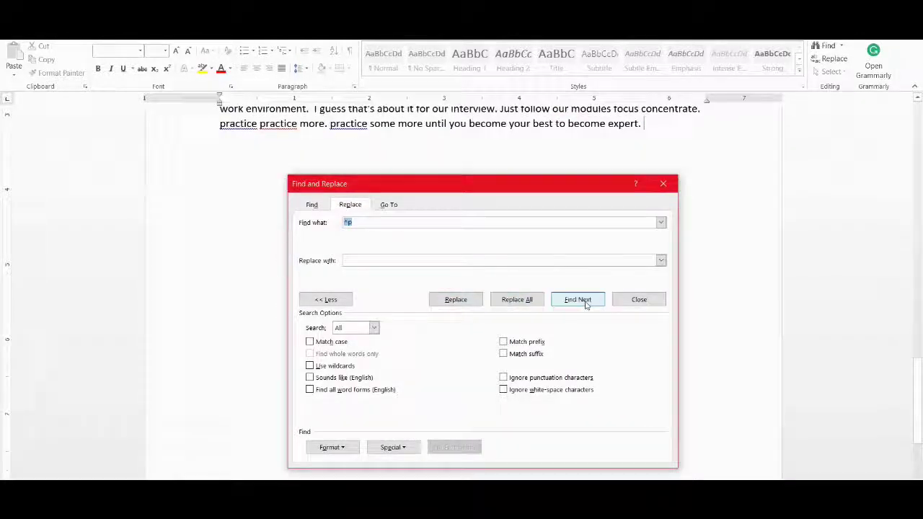
{"action": "left_click", "coordinate": [638, 300]}
{"action": "scroll", "coordinate": [548, 319], "scroll_direction": "up", "scroll_amount": 4}
{"action": "scroll", "coordinate": [548, 319], "scroll_direction": "up", "scroll_amount": 8}
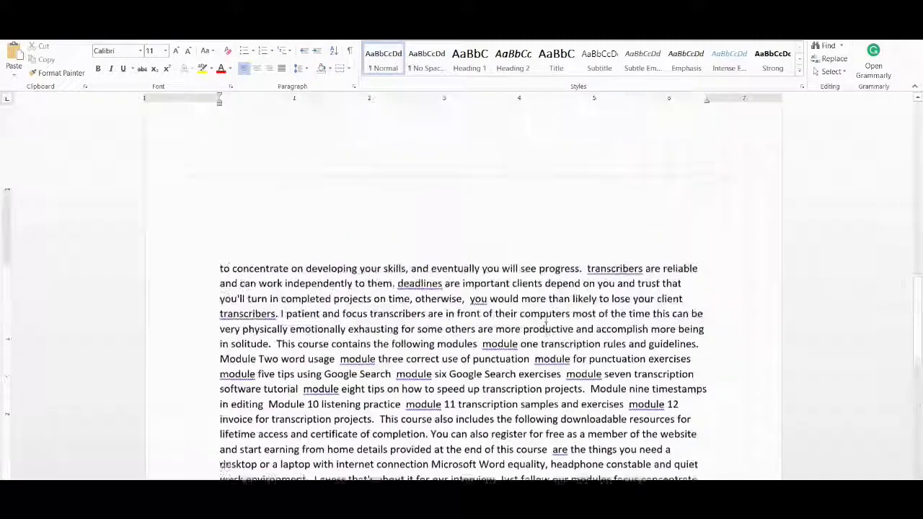
{"action": "scroll", "coordinate": [546, 323], "scroll_direction": "up", "scroll_amount": 4}
{"action": "scroll", "coordinate": [546, 323], "scroll_direction": "up", "scroll_amount": 4}
{"action": "scroll", "coordinate": [545, 323], "scroll_direction": "up", "scroll_amount": 3}
{"action": "scroll", "coordinate": [546, 323], "scroll_direction": "up", "scroll_amount": 5}
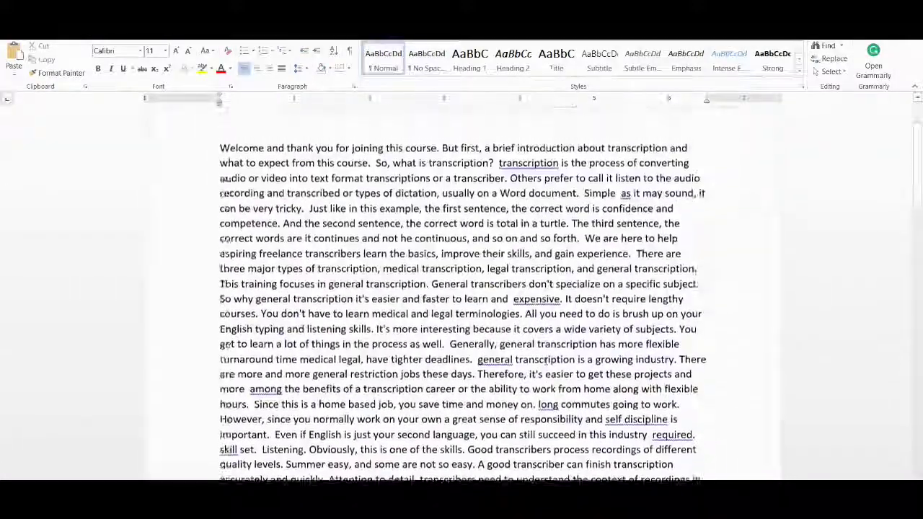
{"action": "scroll", "coordinate": [546, 323], "scroll_direction": "up", "scroll_amount": 1}
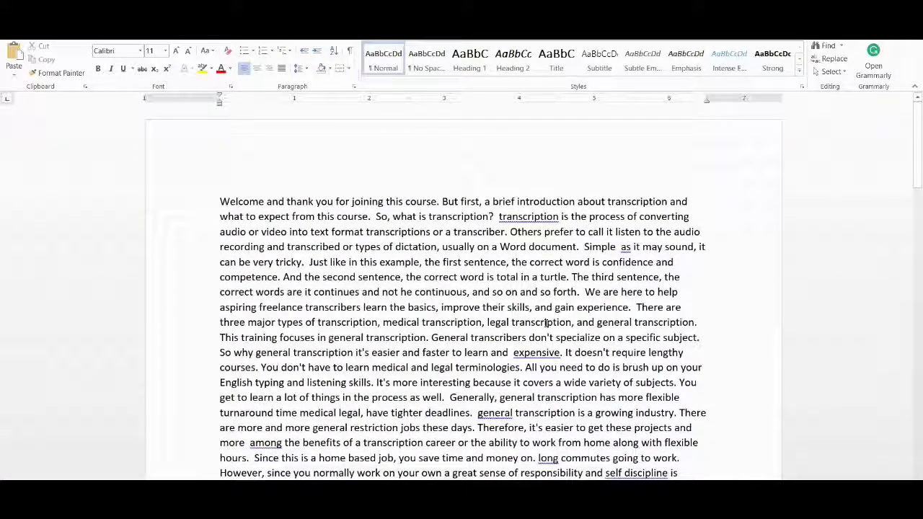